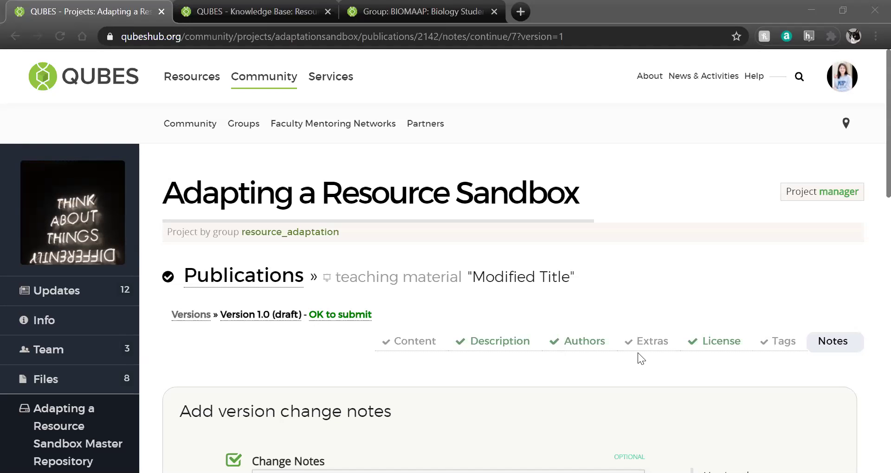
# Step: Keep the existing version change notes and continue the publication draft to the review stage
pyautogui.scroll(-2, 638, 352)
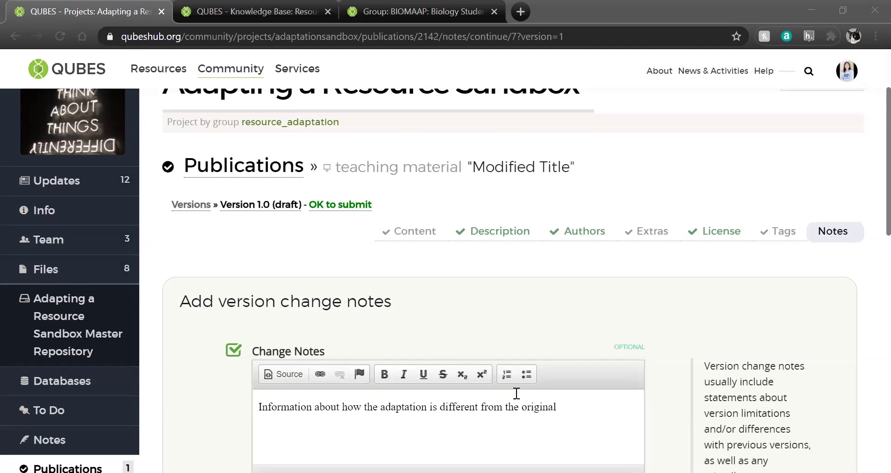
pyautogui.scroll(-2, 516, 393)
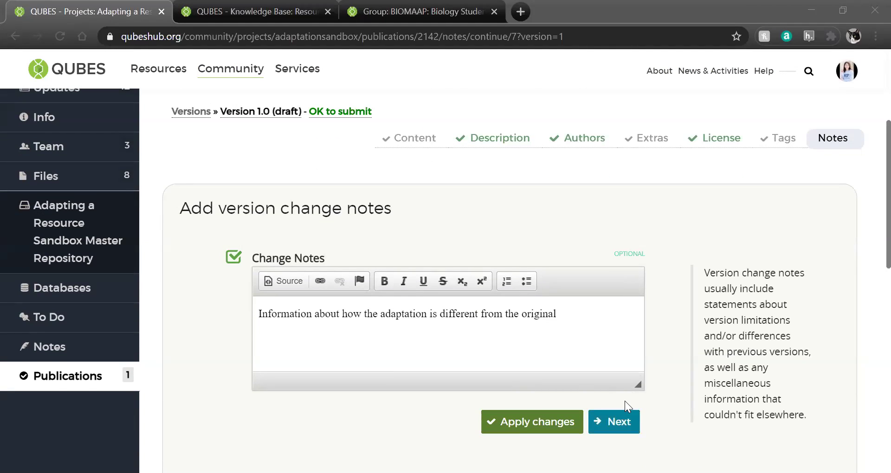
pyautogui.click(624, 411)
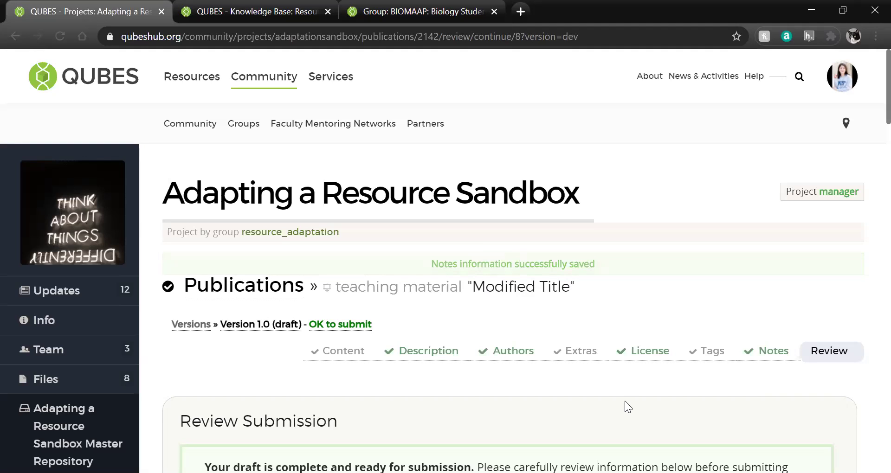
# Step: Open the resource page preview from the submission review of the draft
pyautogui.scroll(-1, 624, 401)
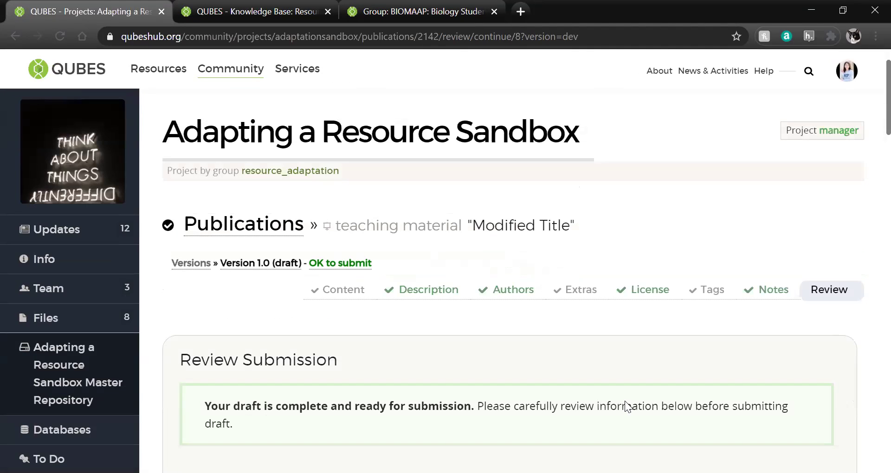
pyautogui.scroll(-1, 624, 401)
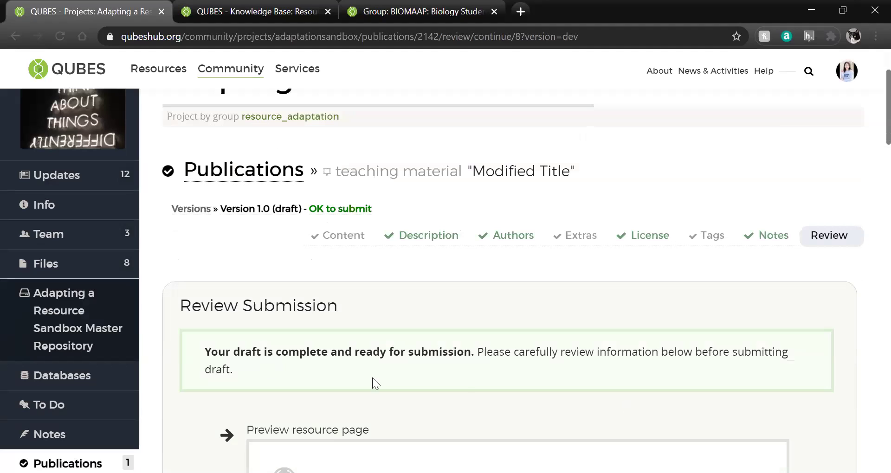
pyautogui.scroll(-1, 463, 379)
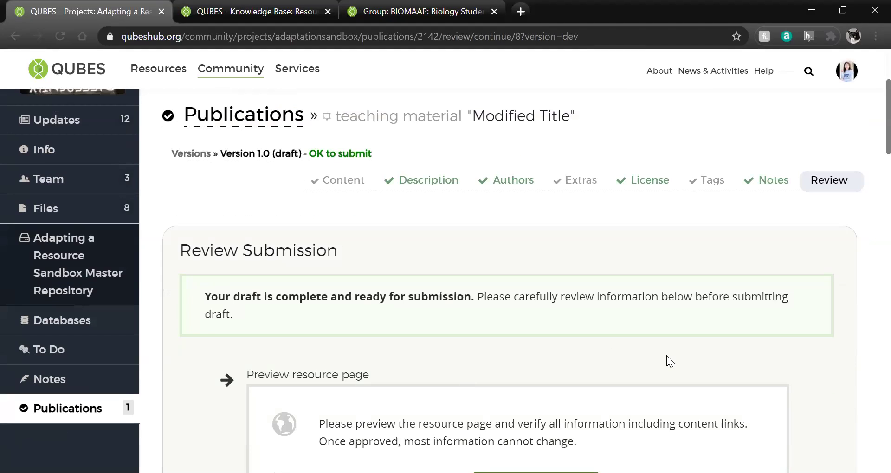
pyautogui.scroll(-1, 666, 355)
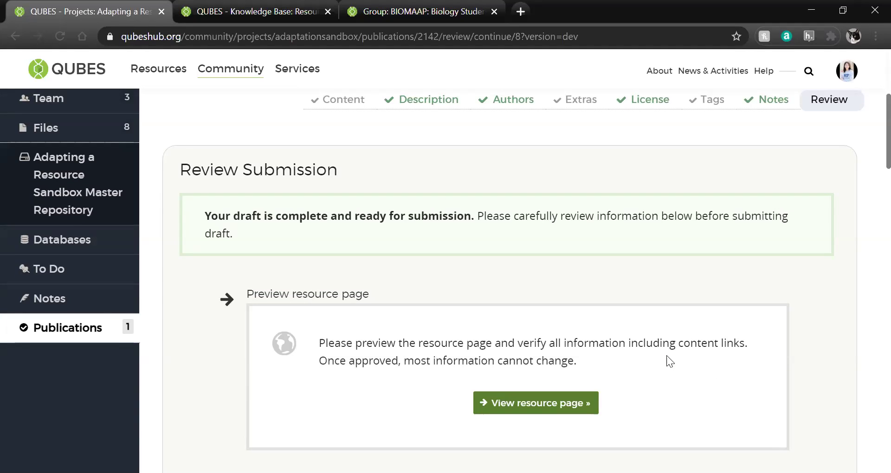
pyautogui.scroll(-1, 666, 355)
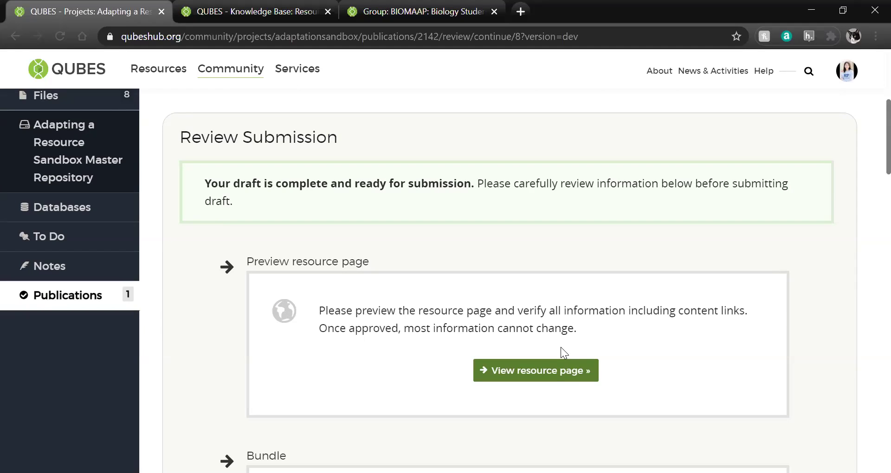
pyautogui.click(552, 373)
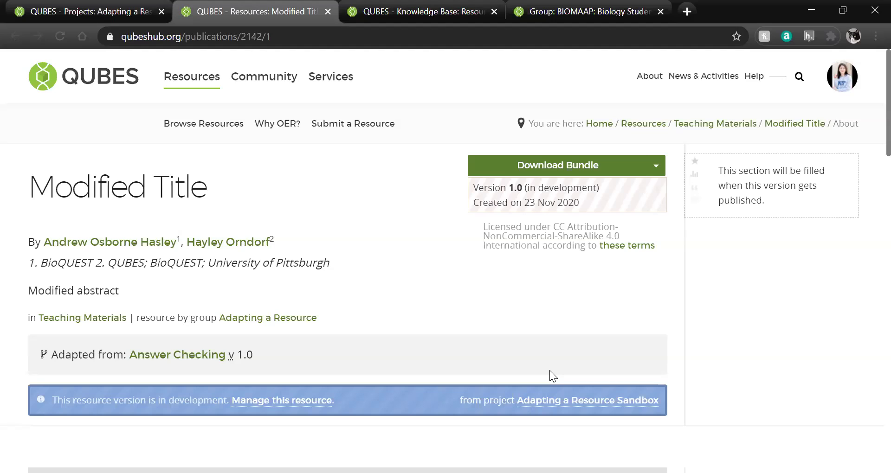
pyautogui.moveTo(207, 188); pyautogui.dragTo(29, 194)
pyautogui.click(30, 194)
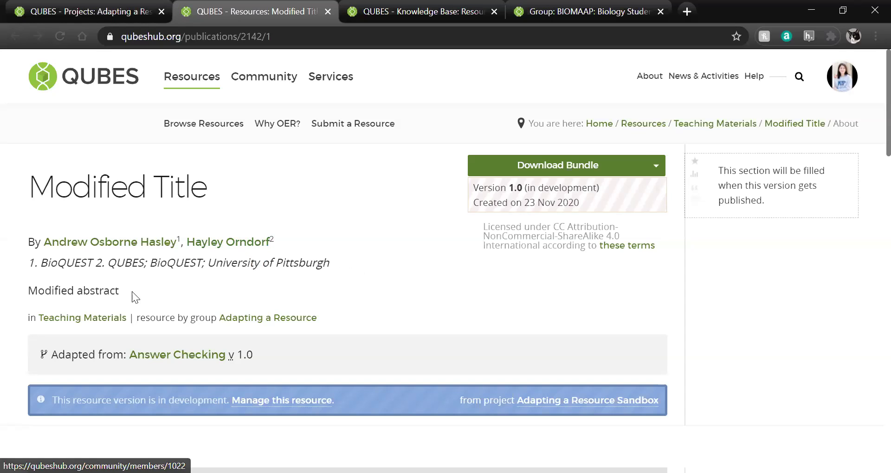
pyautogui.rightClick(45, 297)
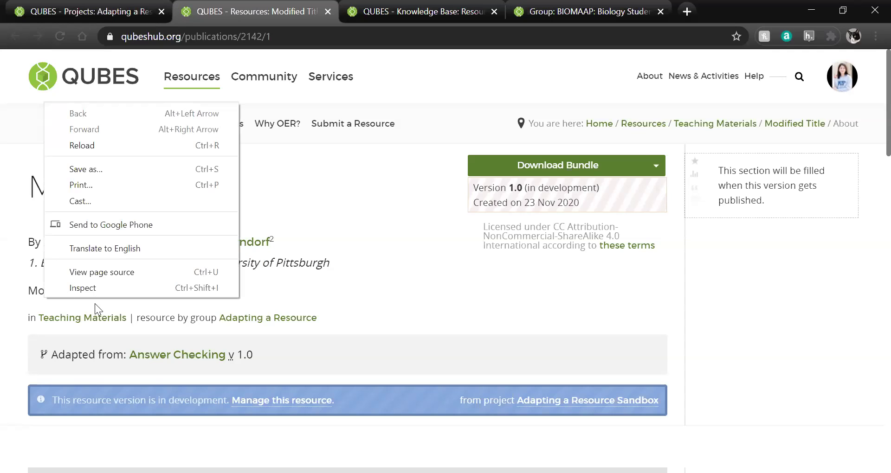
pyautogui.click(95, 303)
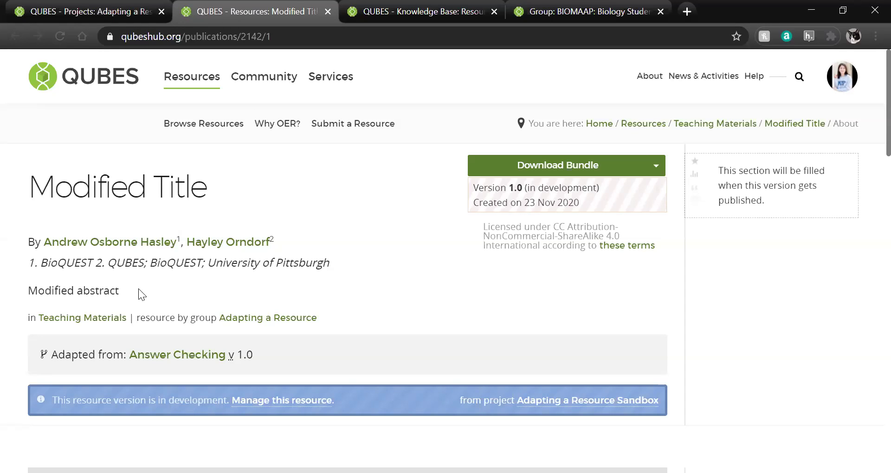
# Step: Download the resource bundle and save it as the zip file Resource_2142 in the QUBES Files folder
pyautogui.click(566, 168)
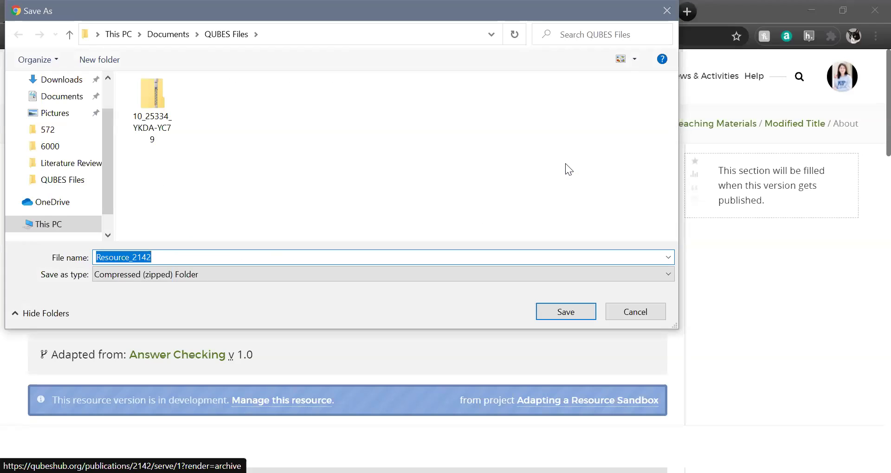
pyautogui.press('Return')
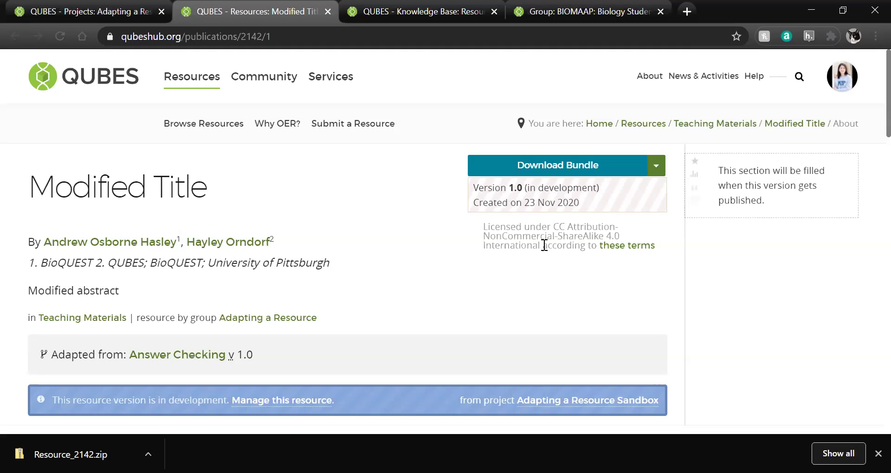
# Step: Open the resource's license terms, read through them and close them again
pyautogui.click(620, 245)
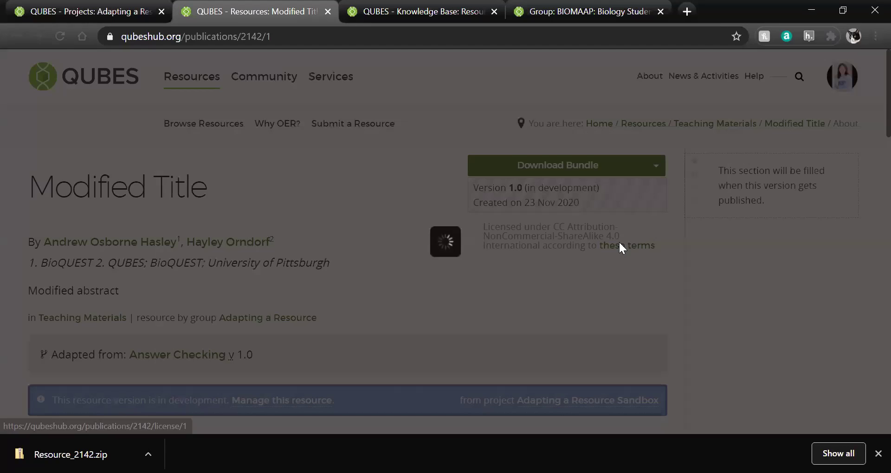
pyautogui.scroll(-5, 619, 242)
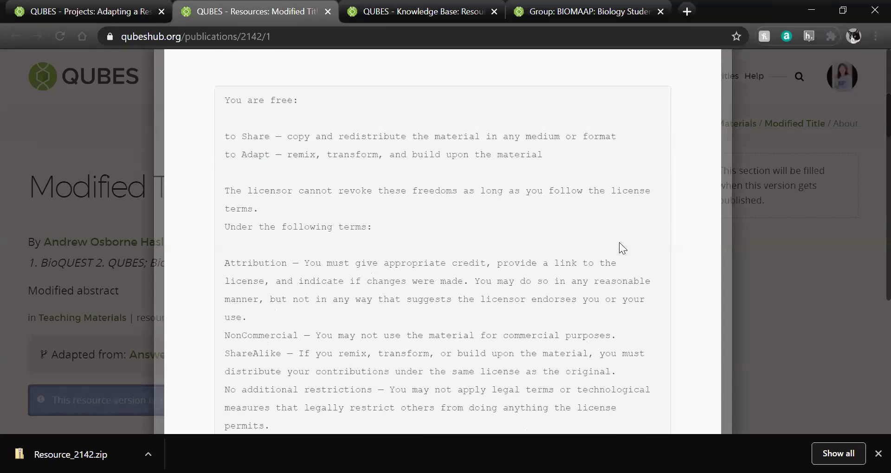
pyautogui.scroll(-4, 619, 242)
pyautogui.scroll(10, 619, 242)
pyautogui.click(732, 64)
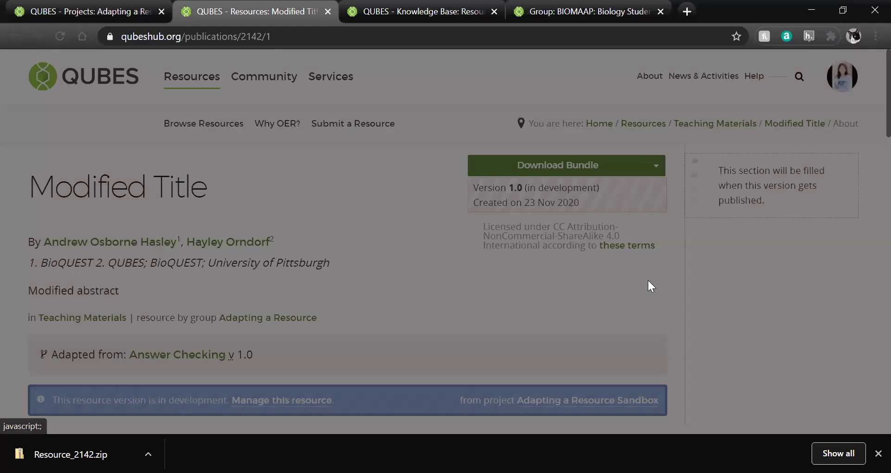
# Step: Test the "Example of a link" link in the resource description and return to the resource preview
pyautogui.scroll(-1, 648, 286)
pyautogui.scroll(1, 649, 281)
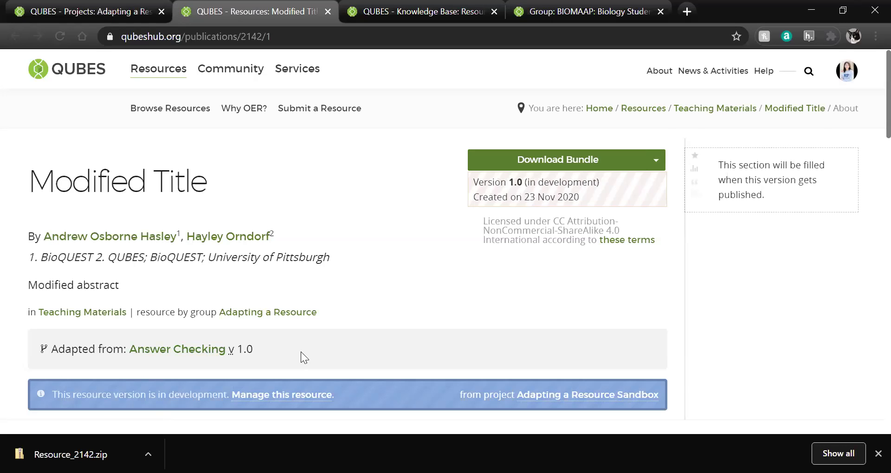
pyautogui.scroll(-4, 300, 351)
pyautogui.scroll(-3, 301, 352)
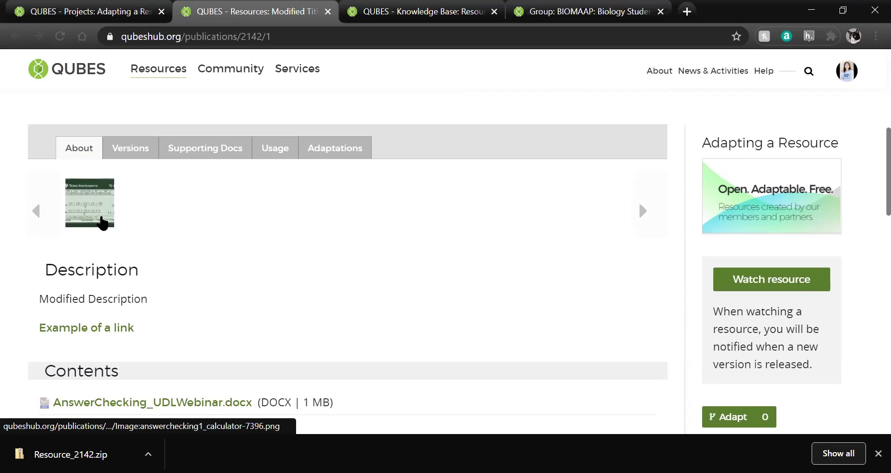
pyautogui.scroll(-1, 181, 208)
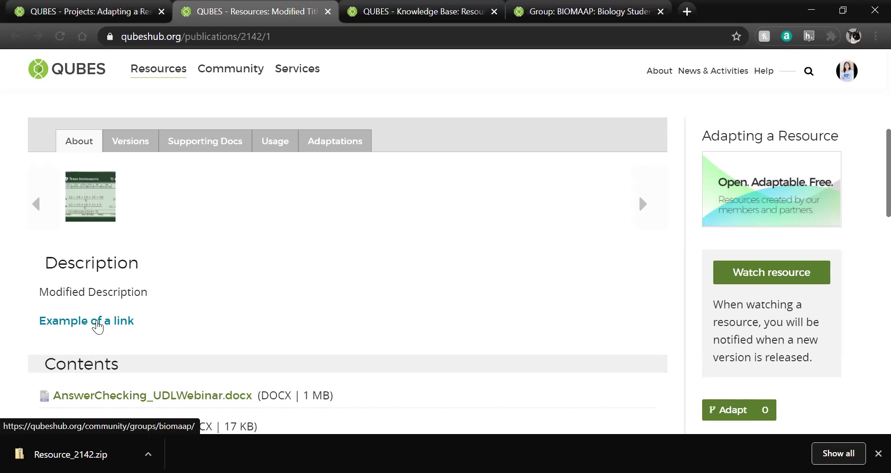
pyautogui.click(97, 325)
pyautogui.click(205, 9)
pyautogui.scroll(3, 249, 199)
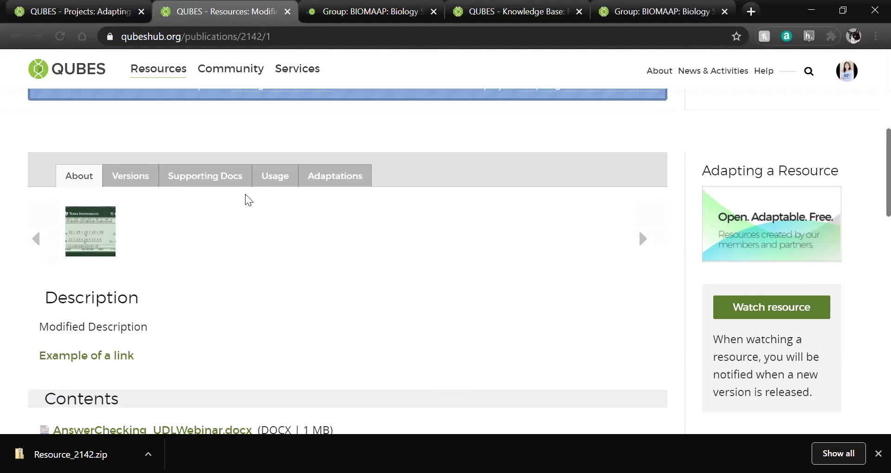
# Step: Examine the resource's description, contents list, citation, tags and notes in the preview
pyautogui.scroll(-1, 248, 200)
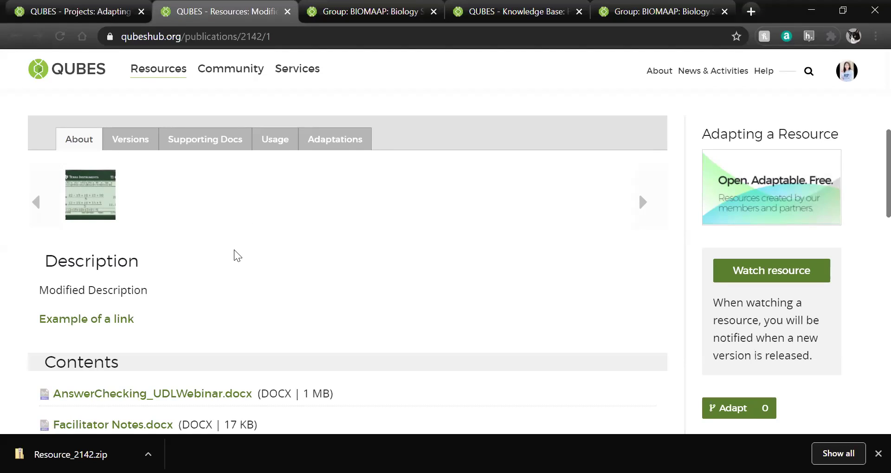
pyautogui.scroll(-1, 234, 254)
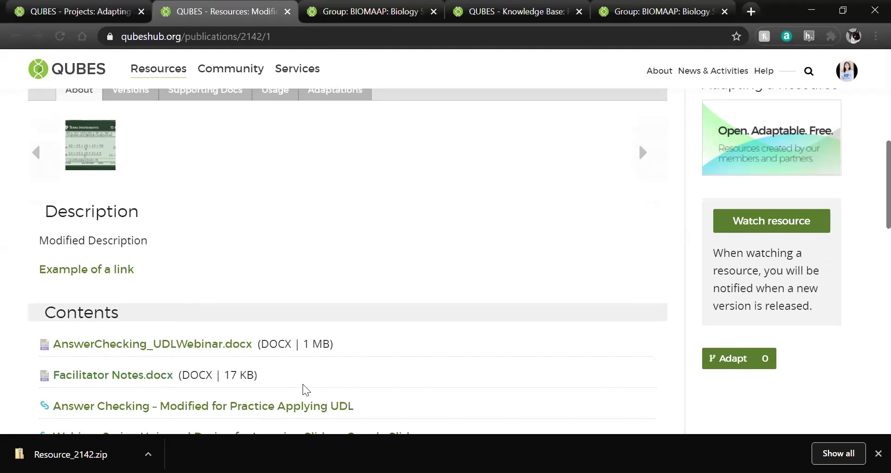
pyautogui.scroll(-2, 302, 390)
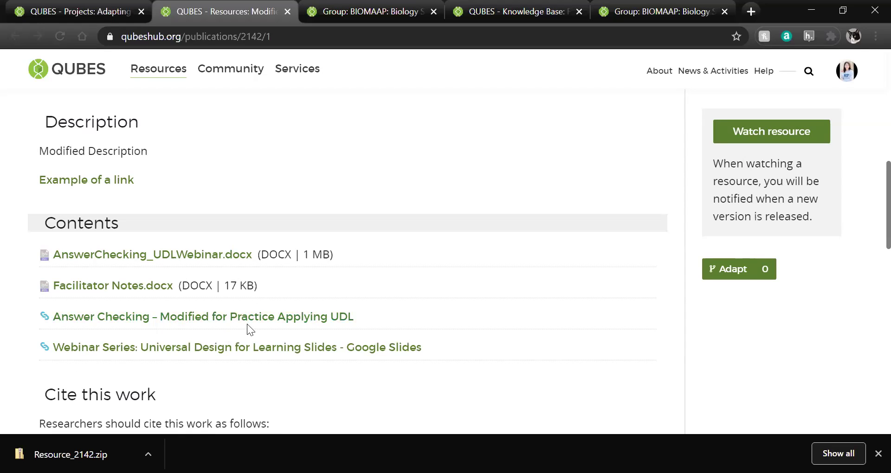
pyautogui.scroll(-2, 236, 366)
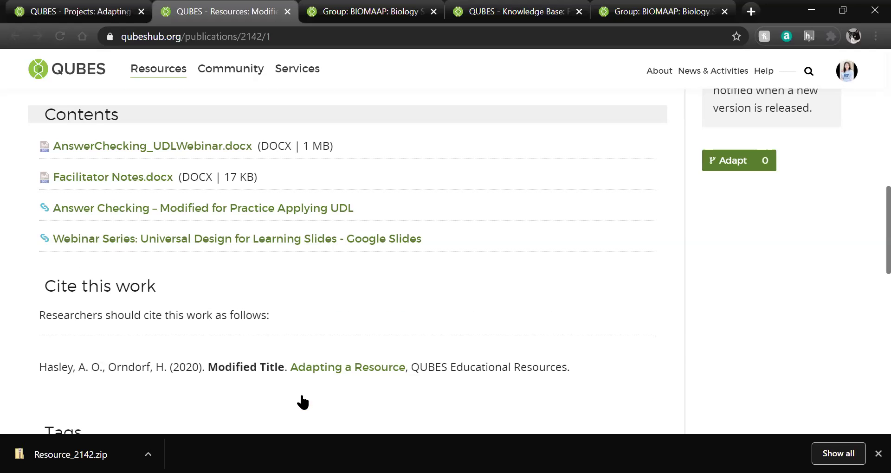
pyautogui.scroll(-1, 301, 395)
pyautogui.scroll(-1, 302, 395)
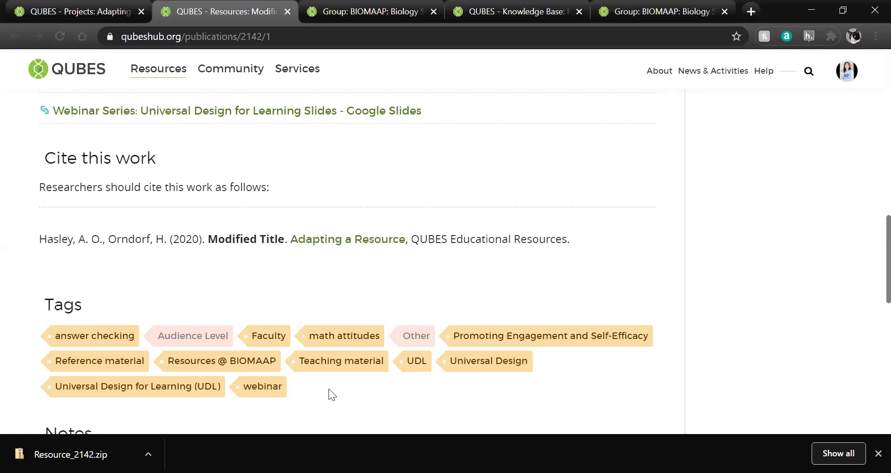
pyautogui.scroll(-2, 330, 389)
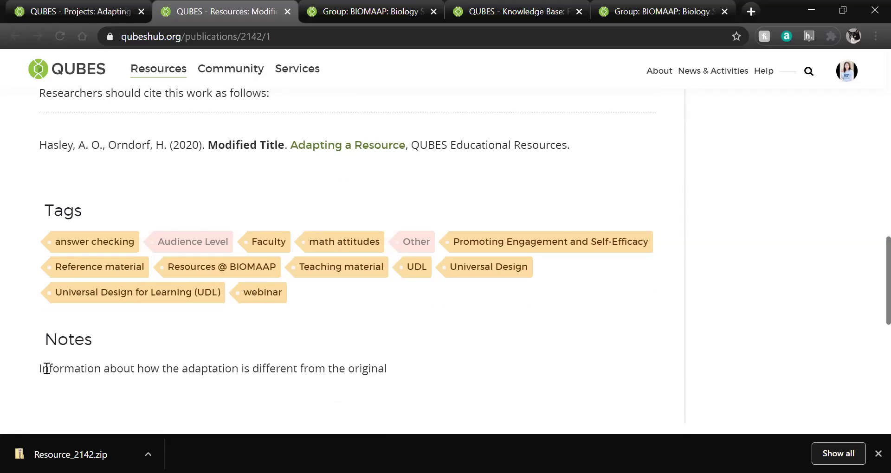
pyautogui.scroll(-1, 306, 369)
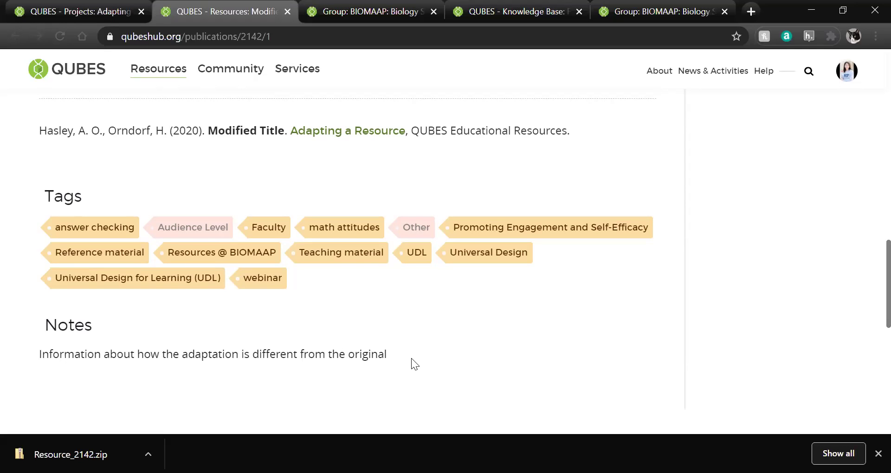
# Step: View the resource's Versions section and its Usage section
pyautogui.scroll(8, 411, 358)
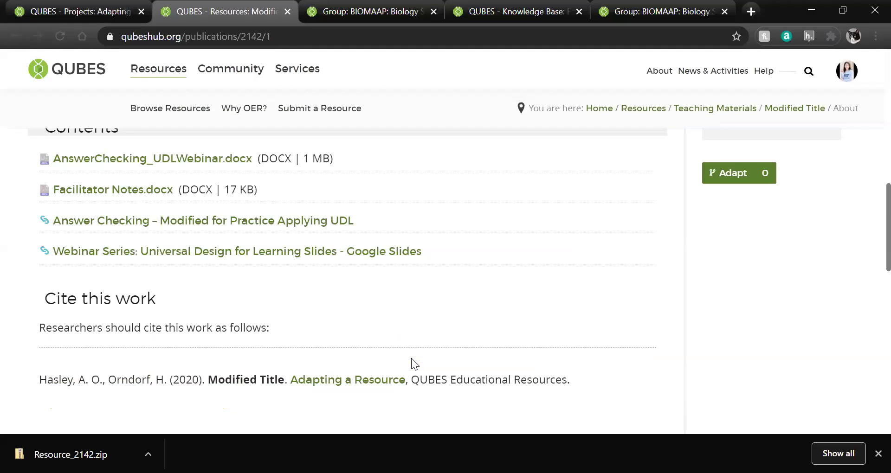
pyautogui.scroll(4, 411, 358)
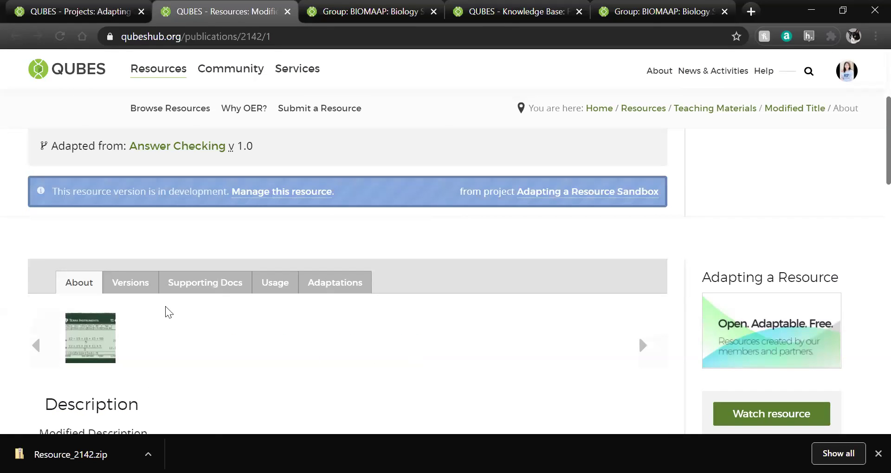
pyautogui.click(137, 286)
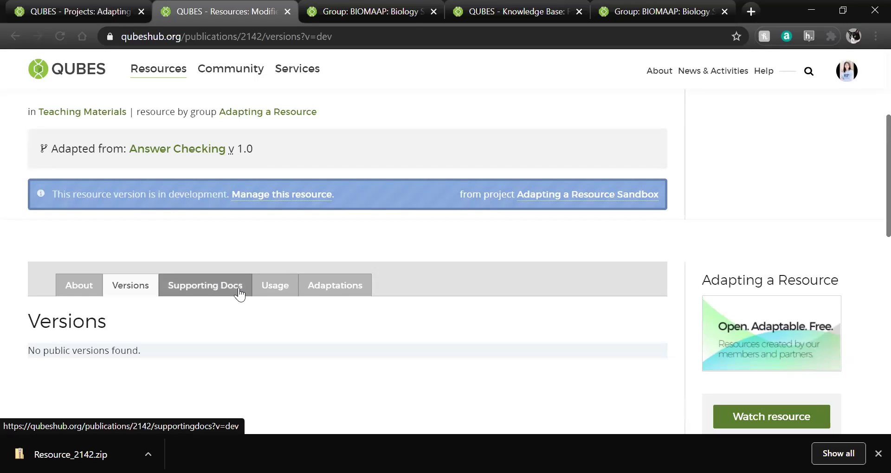
pyautogui.click(284, 297)
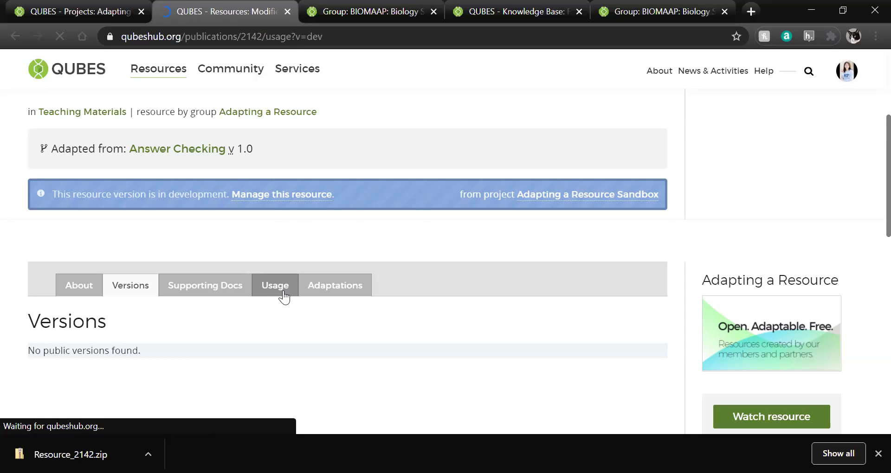
pyautogui.scroll(-3, 347, 332)
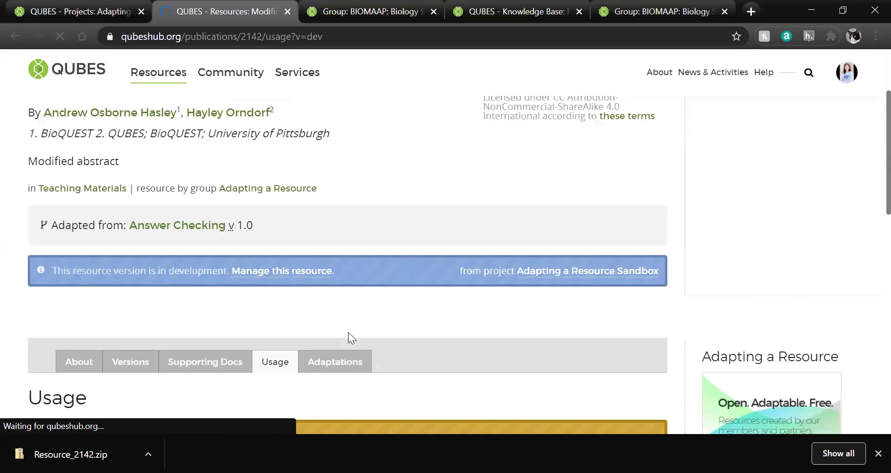
pyautogui.scroll(-2, 348, 332)
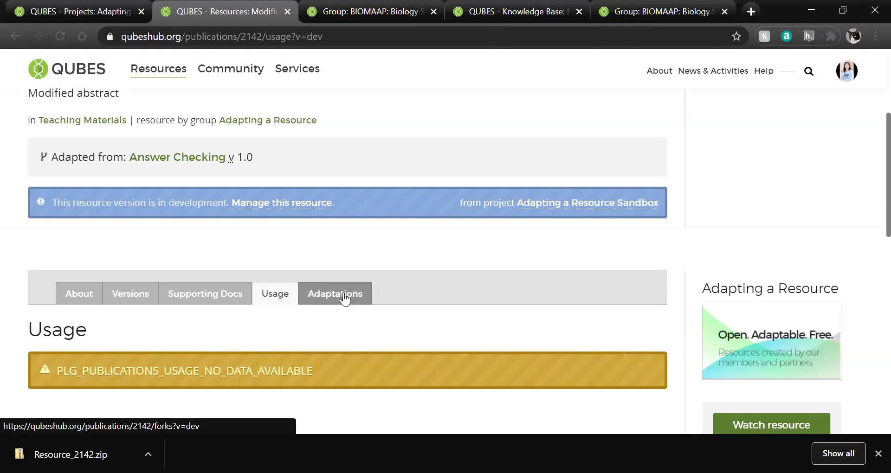
pyautogui.scroll(2, 344, 299)
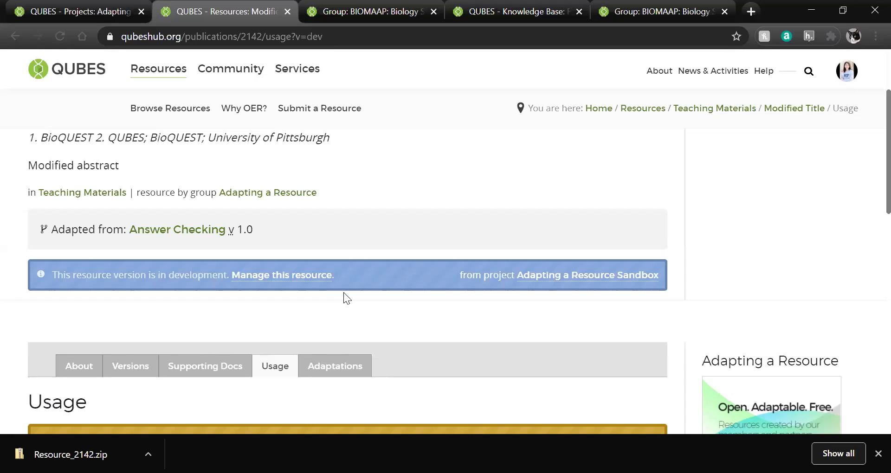
# Step: Return to the draft's Review Submission page and examine the list of files in the resource bundle and the DOI section
pyautogui.scroll(3, 344, 292)
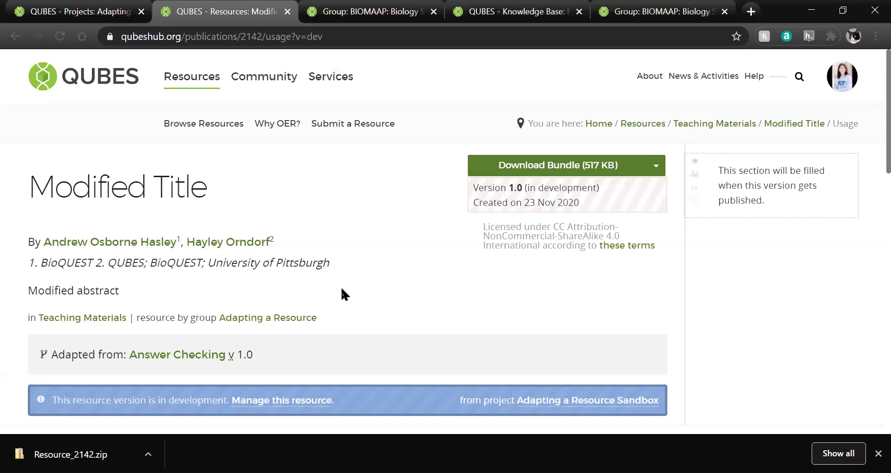
pyautogui.click(118, 7)
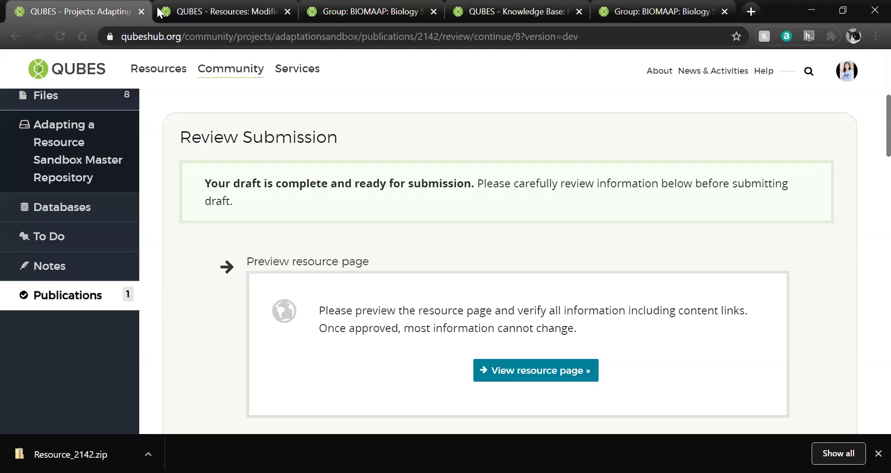
pyautogui.scroll(-2, 658, 211)
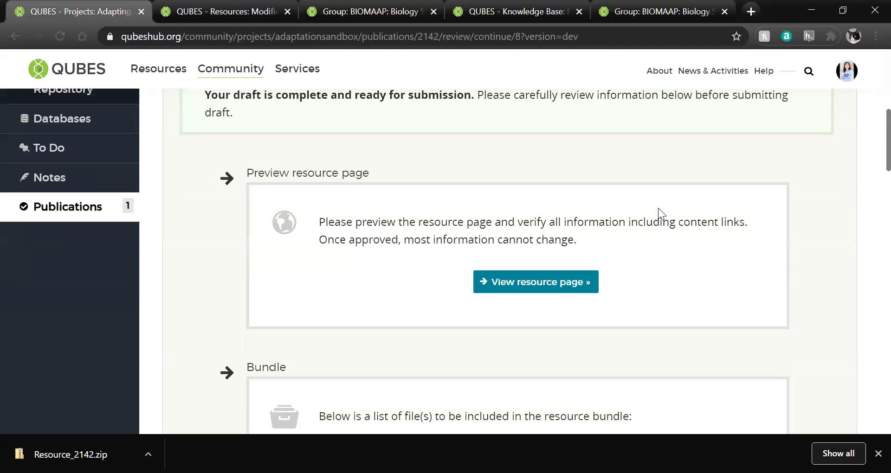
pyautogui.scroll(-4, 658, 208)
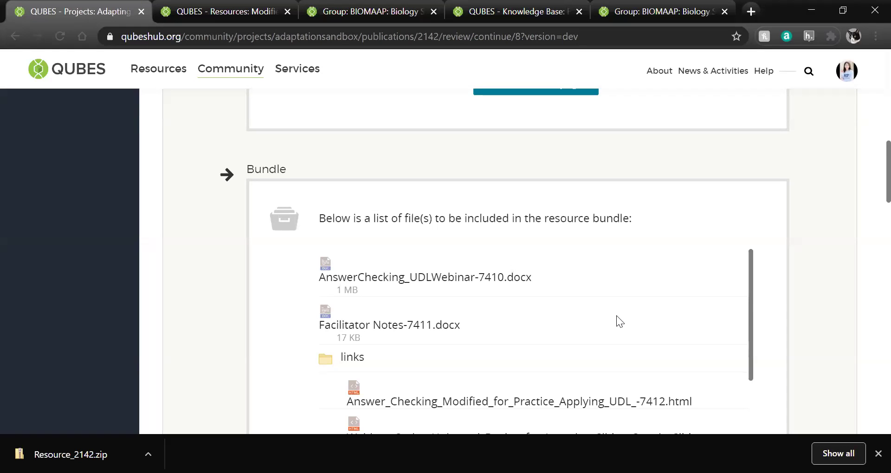
pyautogui.scroll(-1, 617, 318)
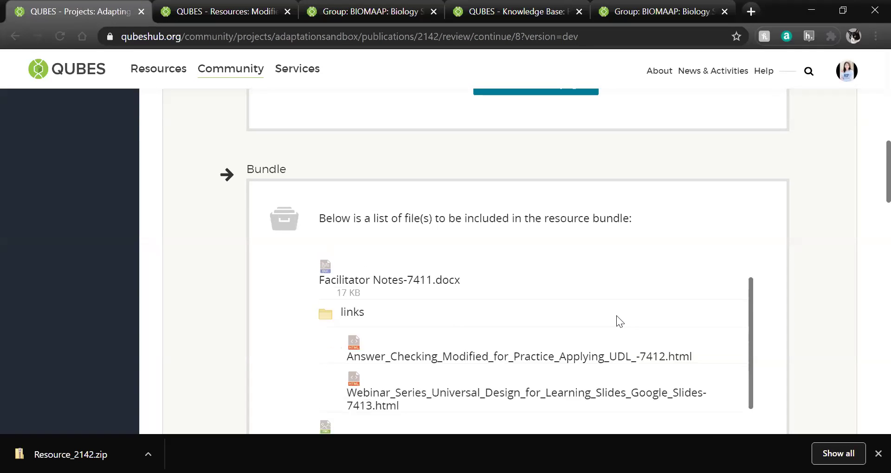
pyautogui.scroll(-1, 617, 318)
pyautogui.scroll(-2, 741, 290)
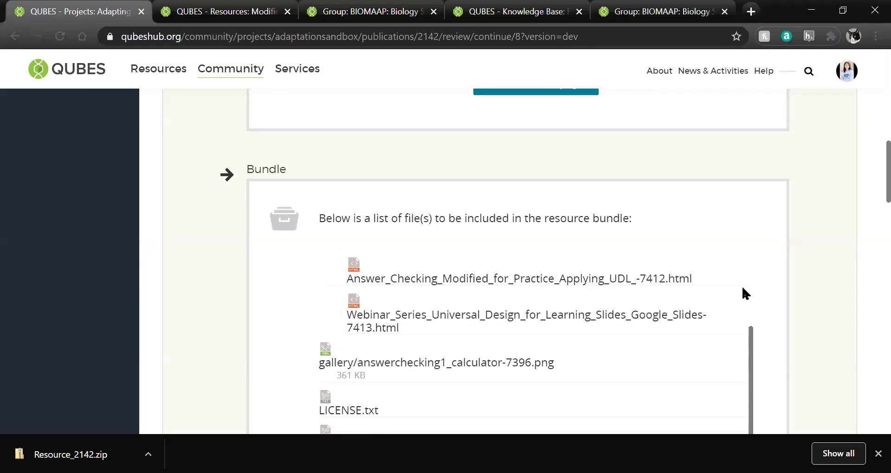
pyautogui.scroll(-2, 502, 245)
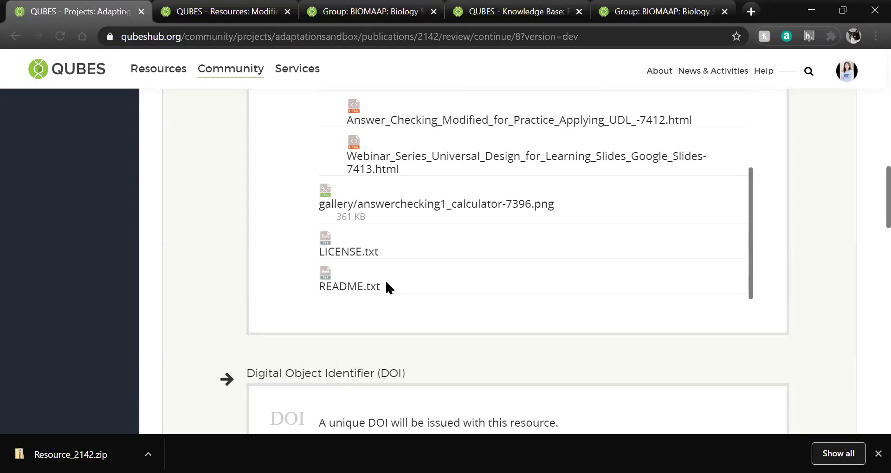
pyautogui.scroll(-1, 384, 269)
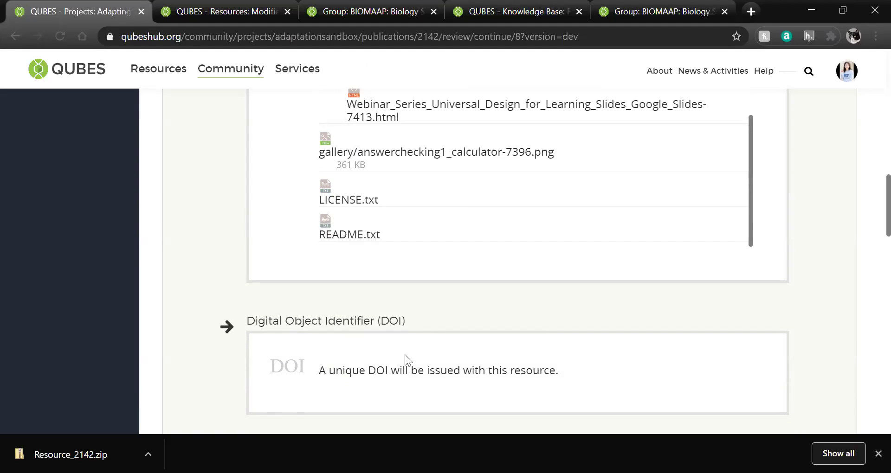
pyautogui.scroll(-1, 405, 355)
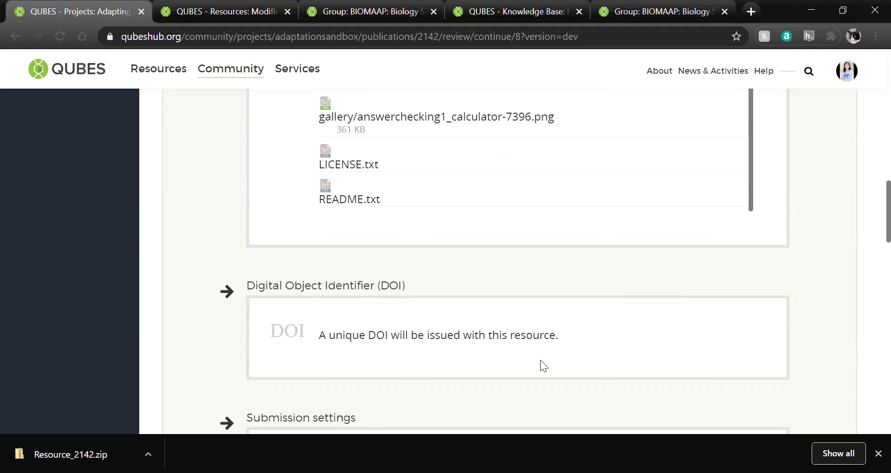
# Step: Inspect the posting date field in the submission settings and the optional comments field for the administrator
pyautogui.scroll(-4, 654, 352)
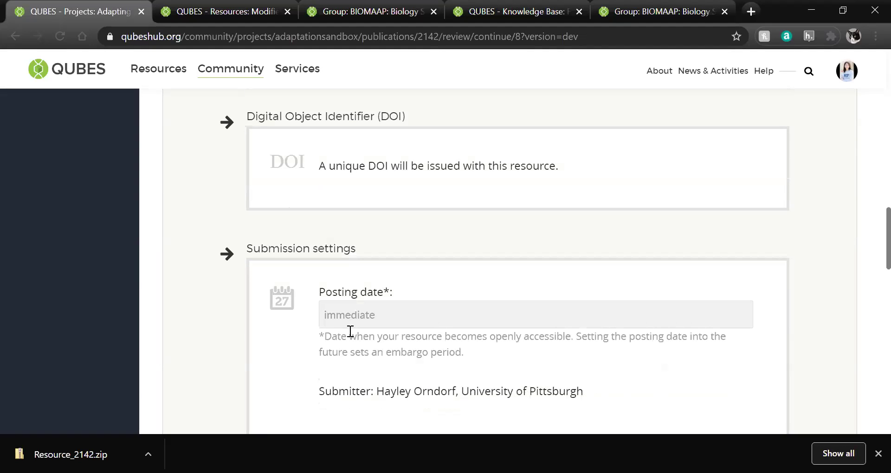
pyautogui.click(426, 315)
pyautogui.click(610, 269)
pyautogui.scroll(-5, 610, 274)
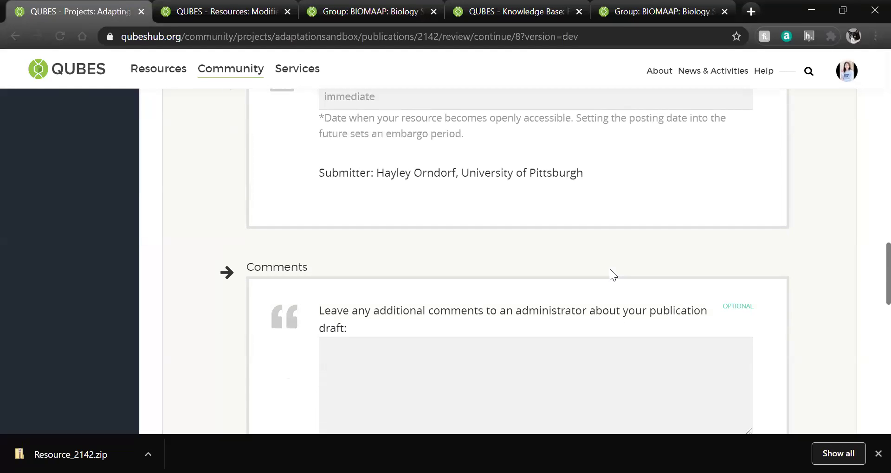
pyautogui.click(576, 338)
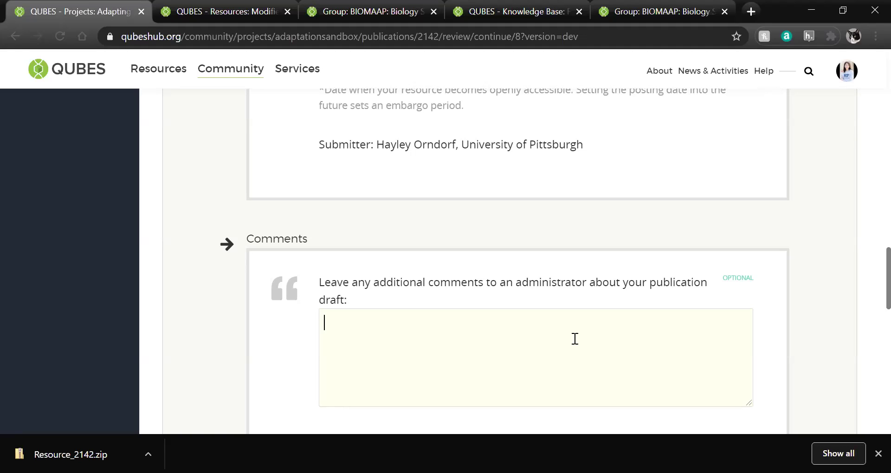
# Step: Accept the Submitting Content agreement for all publication authors and open the QUBES Terms of Use
pyautogui.scroll(-4, 575, 338)
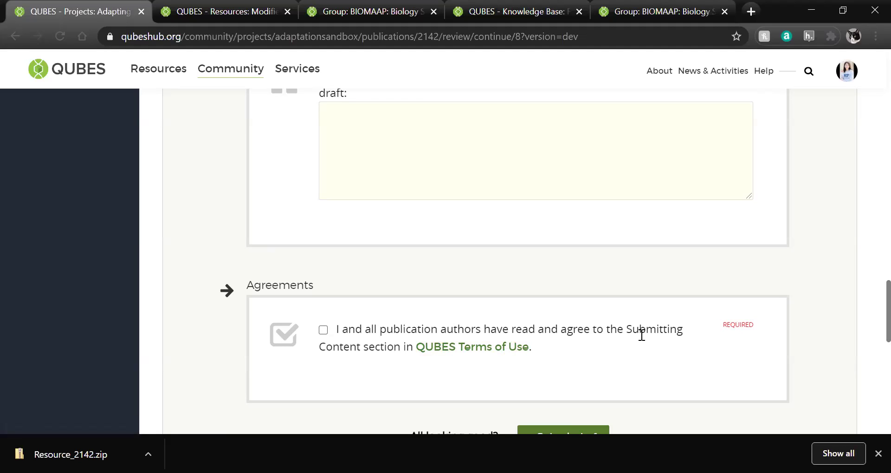
pyautogui.click(324, 331)
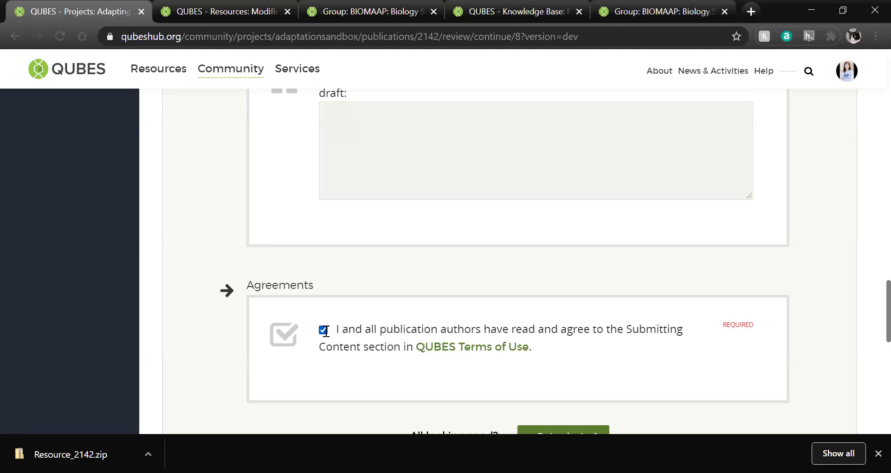
pyautogui.scroll(-1, 675, 385)
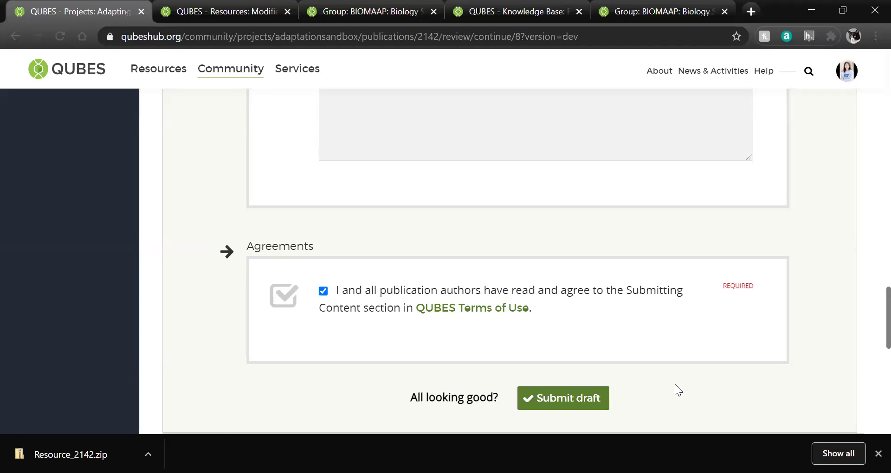
pyautogui.click(509, 316)
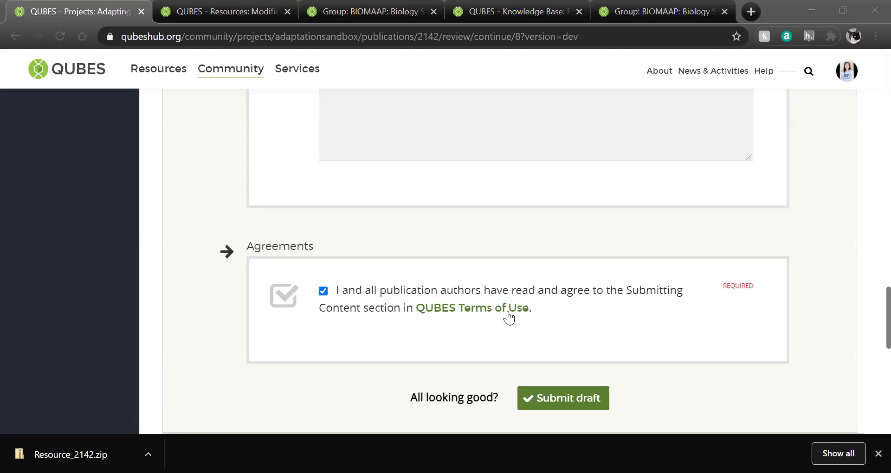